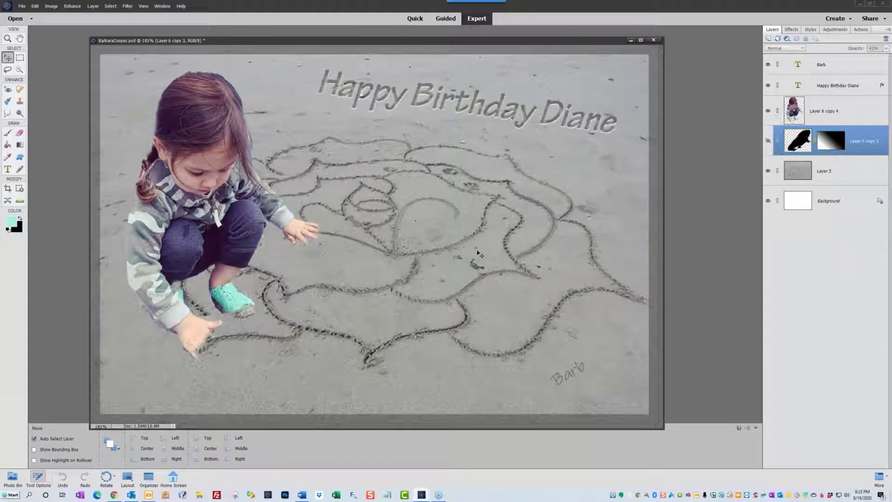
Show Layer 6 copy 3's soft shadow briefly, then hide it again
left_click(768, 141)
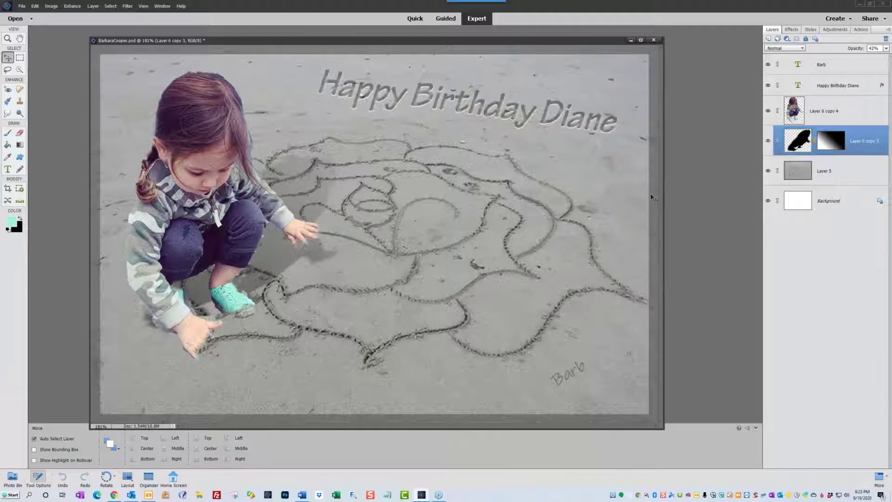
left_click(768, 141)
Run the KS-Custom-Shadow '3 px black' action on Layer 6 copy 4 to create a black silhouette
left_click(832, 111)
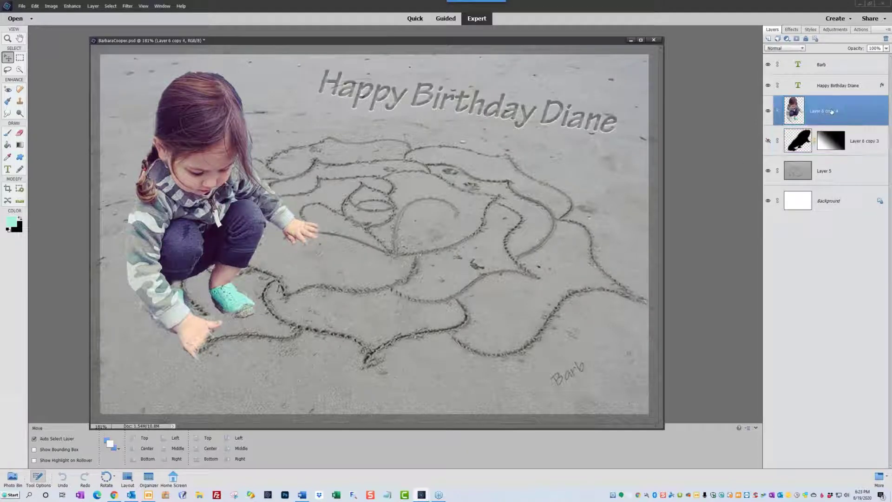
left_click(862, 30)
left_click(796, 94)
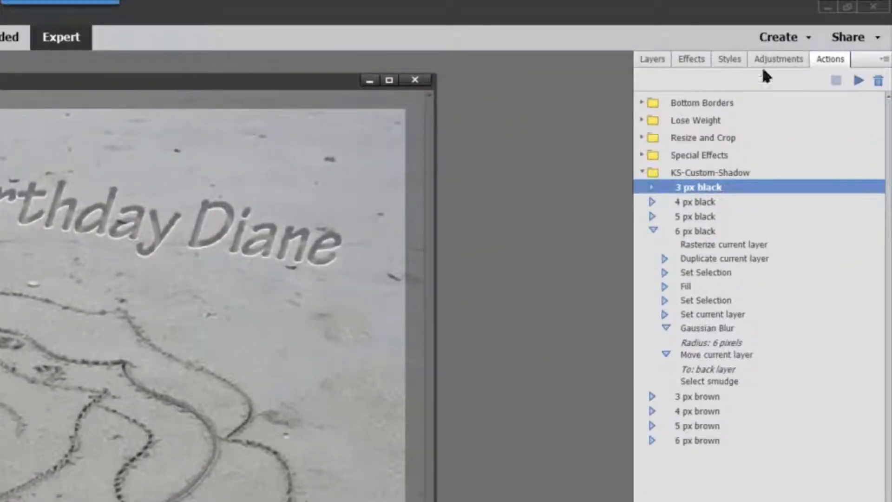
Move the 3 px black layer just beneath the girl and start Free Transform on it
left_click(652, 59)
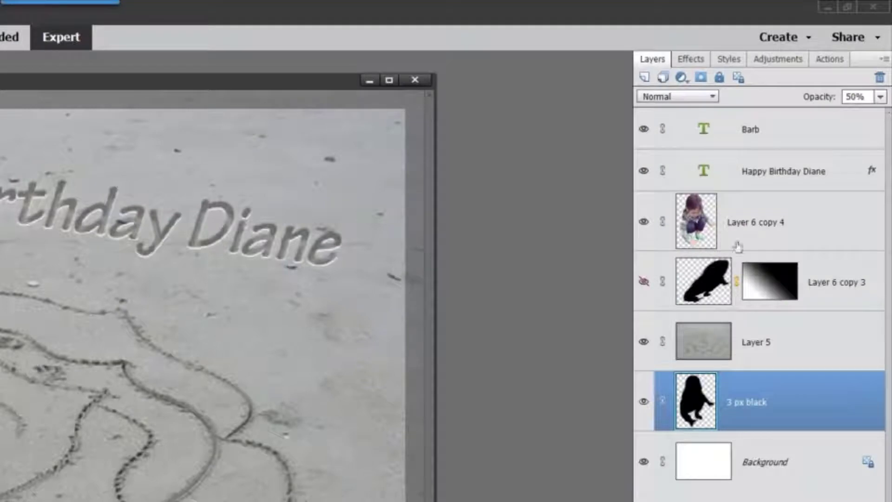
key("ctrl+bracketright")
key("ctrl+bracketright")
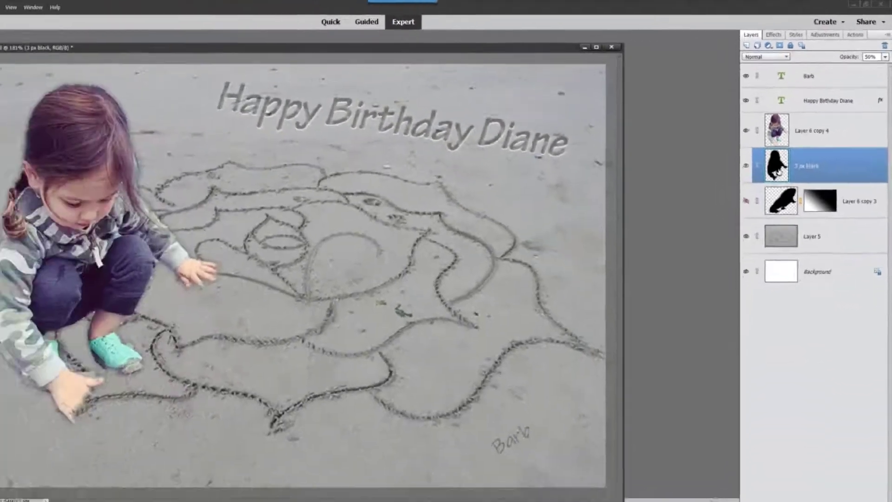
key("ctrl+t")
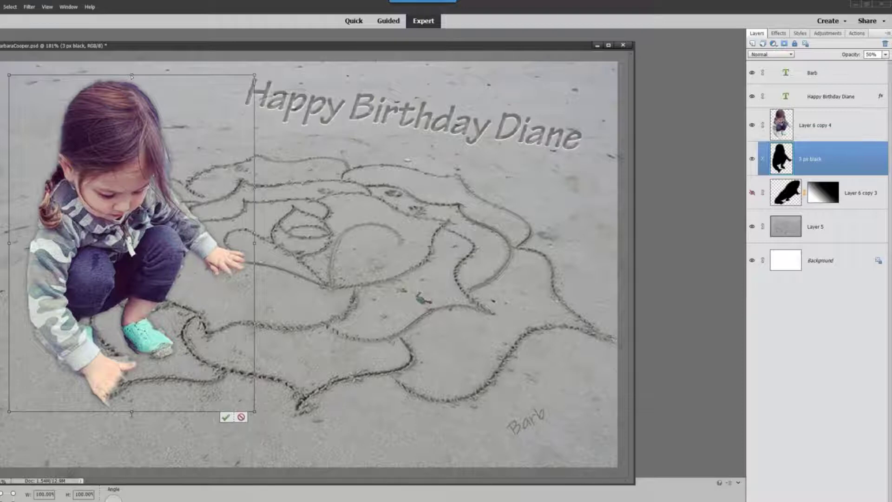
Skew and distort the silhouette into a shadow slanting up and right behind the girl, and commit it
left_click_drag(132, 77, 176, 125)
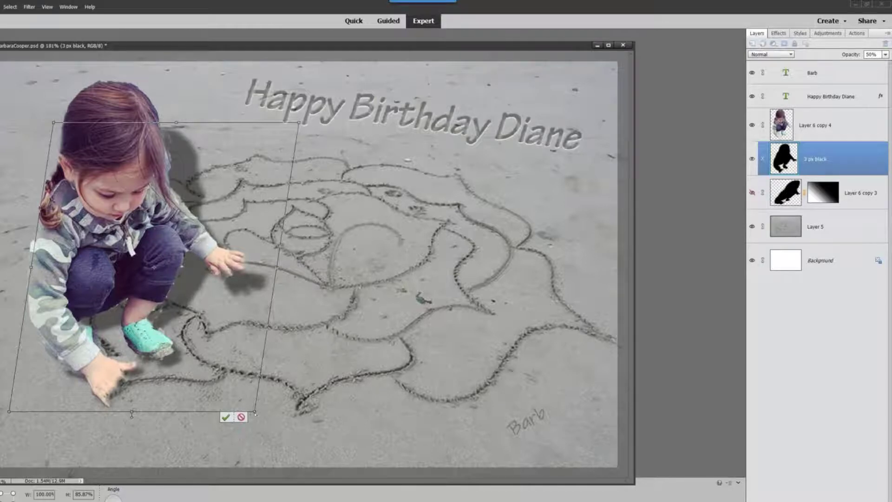
left_click_drag(256, 414, 239, 392)
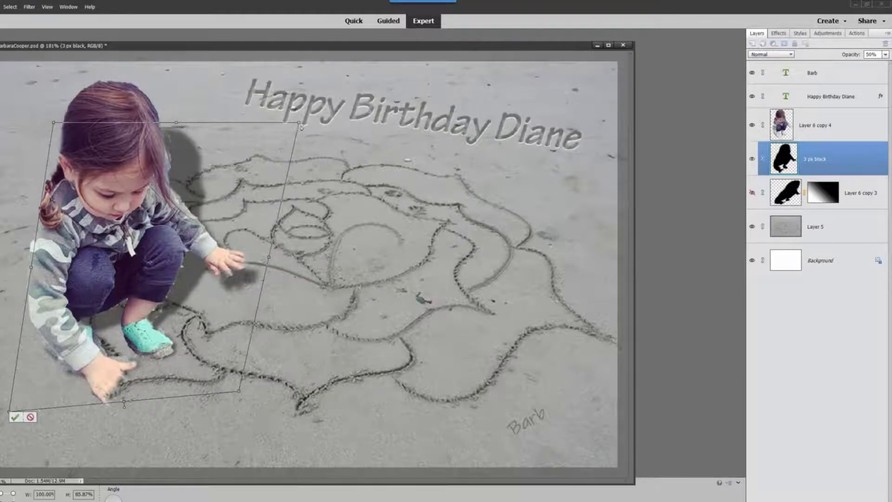
left_click_drag(301, 126, 316, 125)
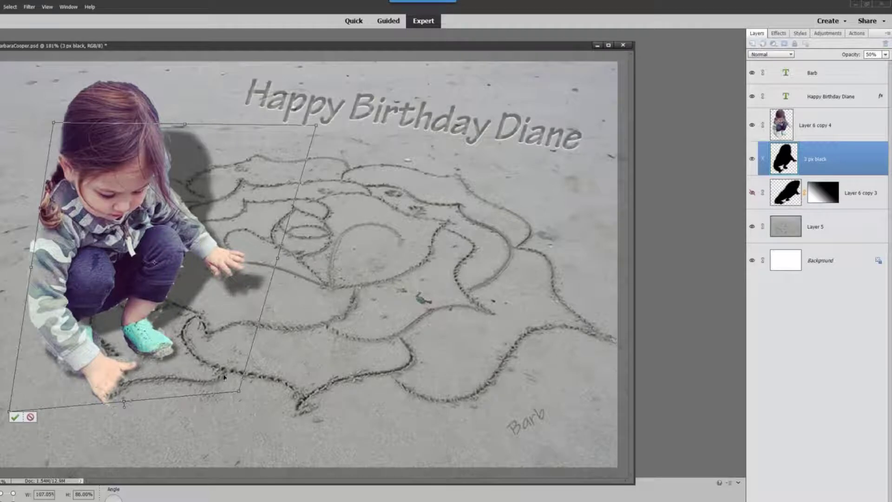
left_click_drag(239, 393, 234, 386)
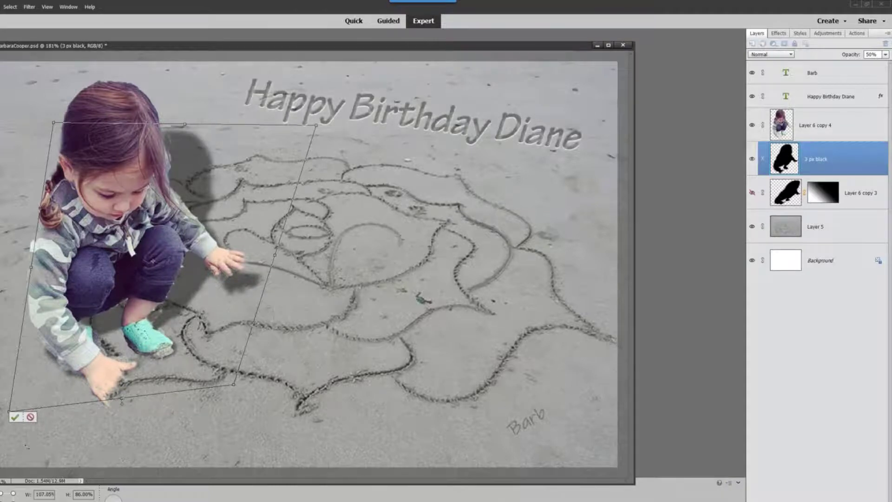
left_click(15, 417)
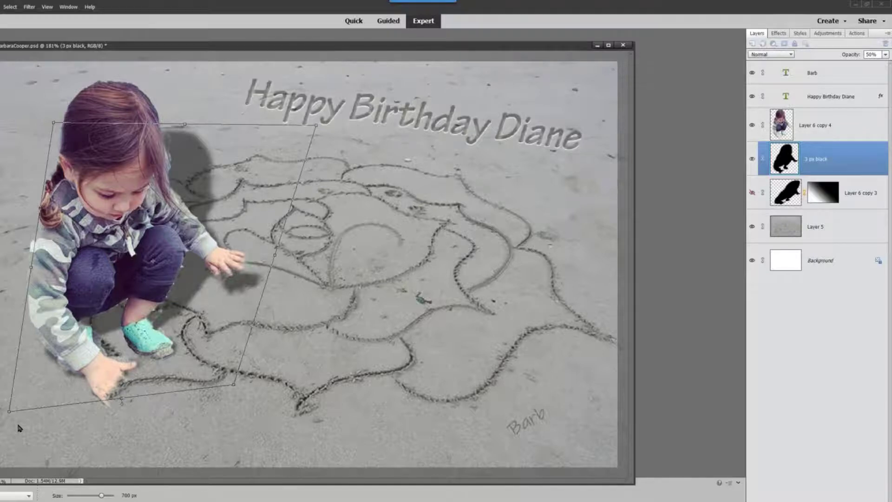
key("v")
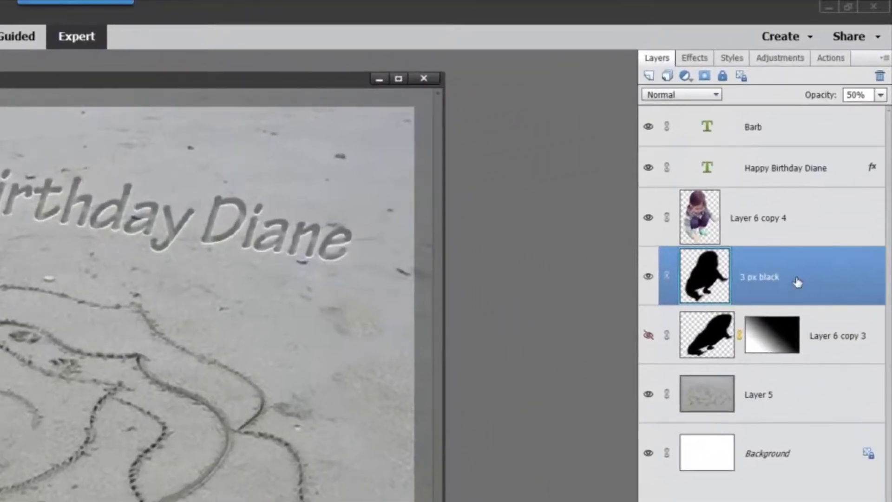
Attach a white layer mask to the 3 px black shadow layer
left_click(705, 76)
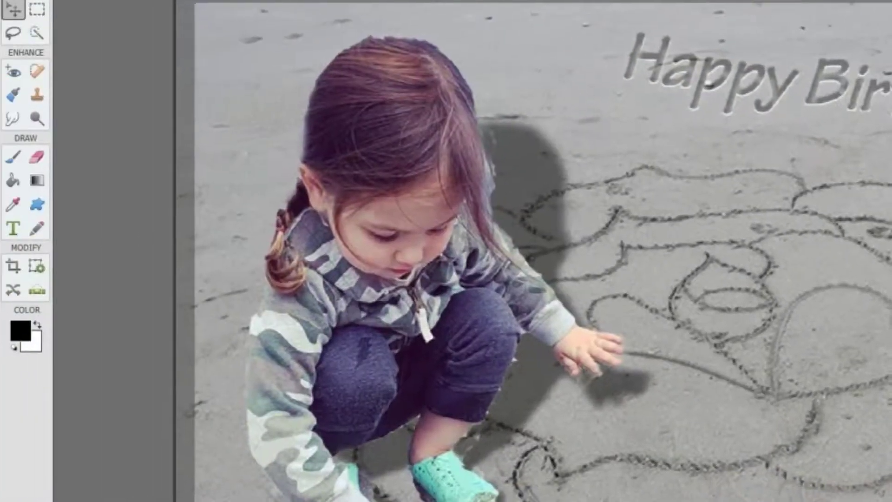
Select the Gradient tool with the black-to-white preset
left_click(39, 182)
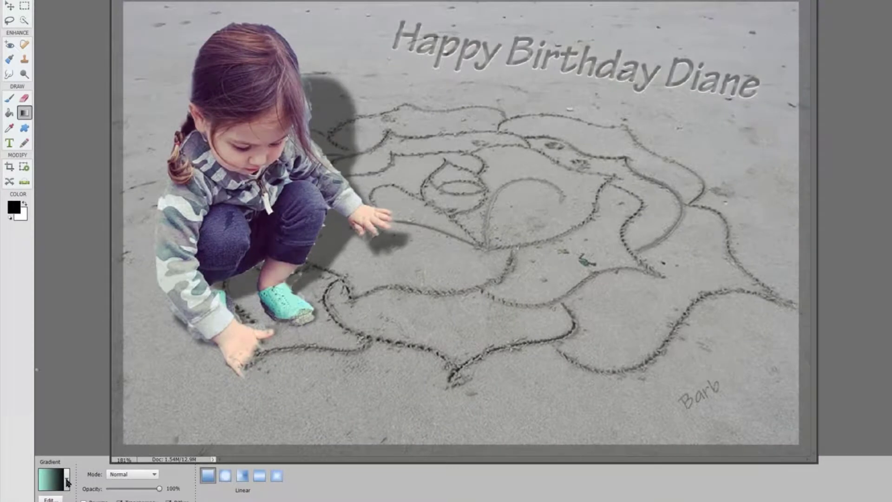
left_click(67, 483)
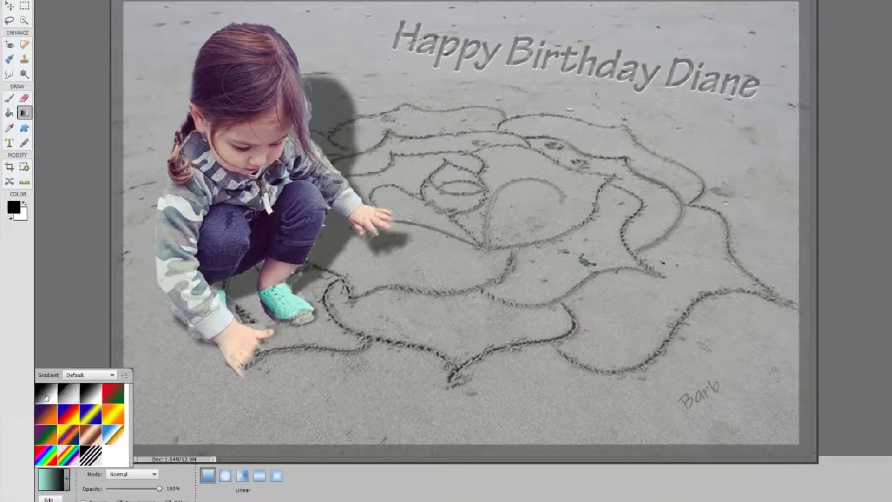
left_click(46, 396)
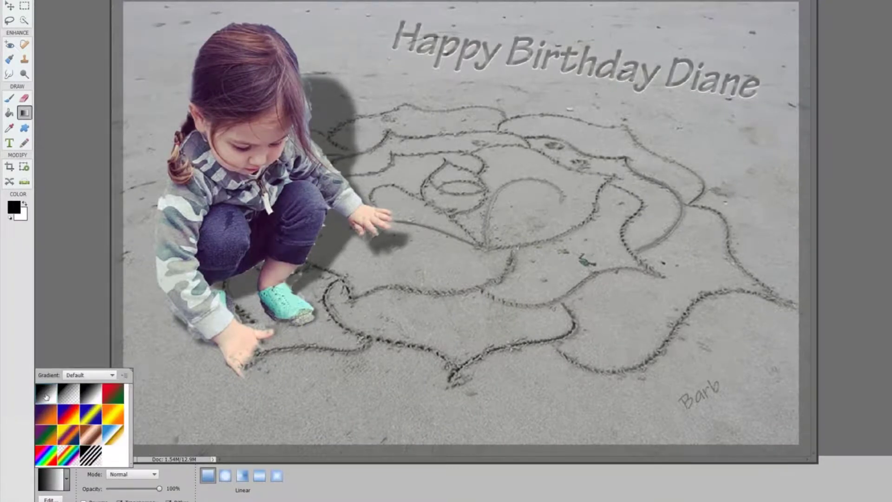
left_click(66, 302)
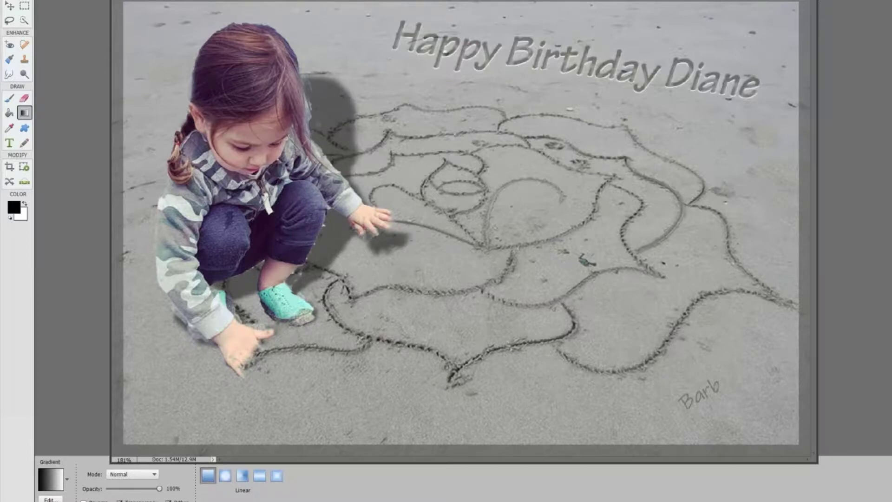
Drag a linear gradient from top right across the girl on the mask, comparing with undo/redo
left_click_drag(310, 139, 358, 74)
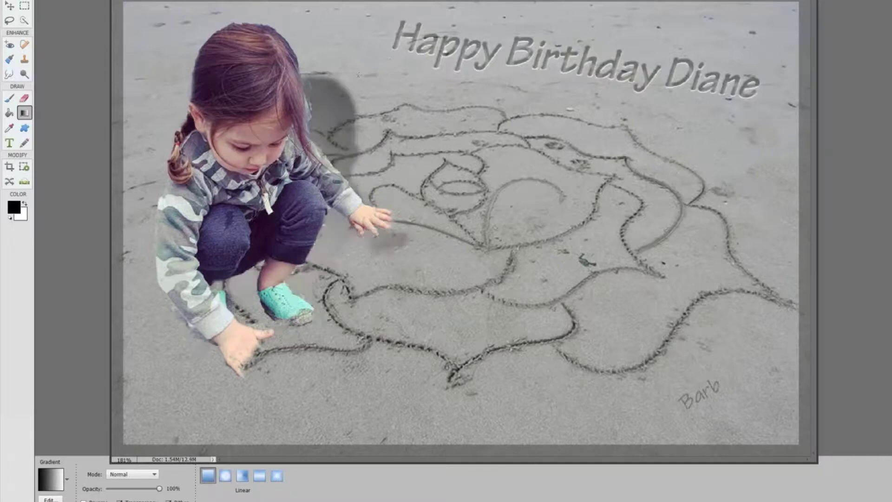
key("ctrl+z")
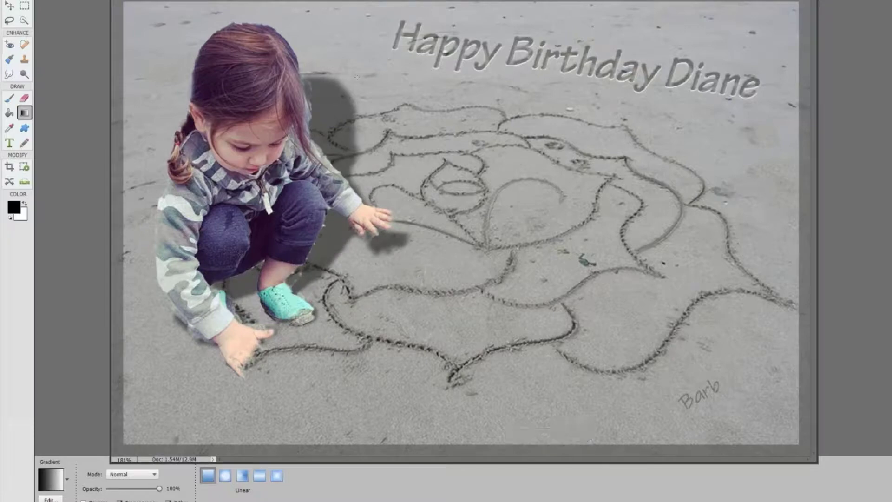
left_click_drag(371, 74, 252, 235)
key("ctrl+z")
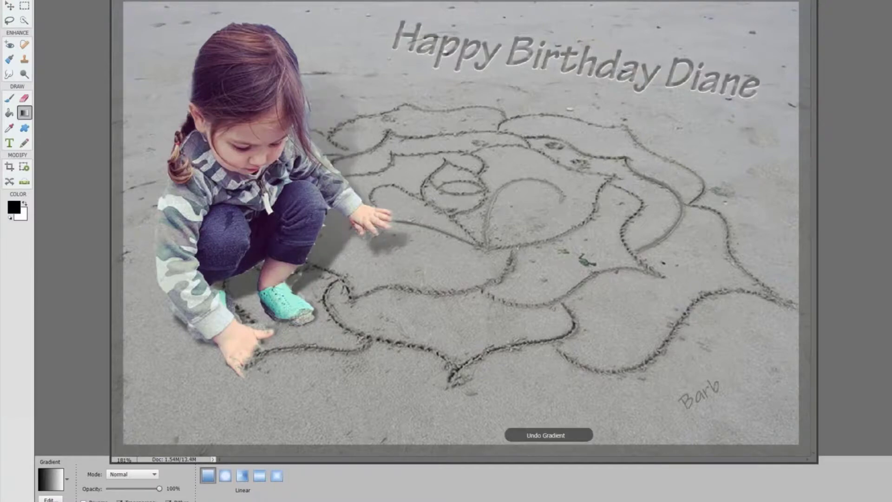
key("ctrl+y")
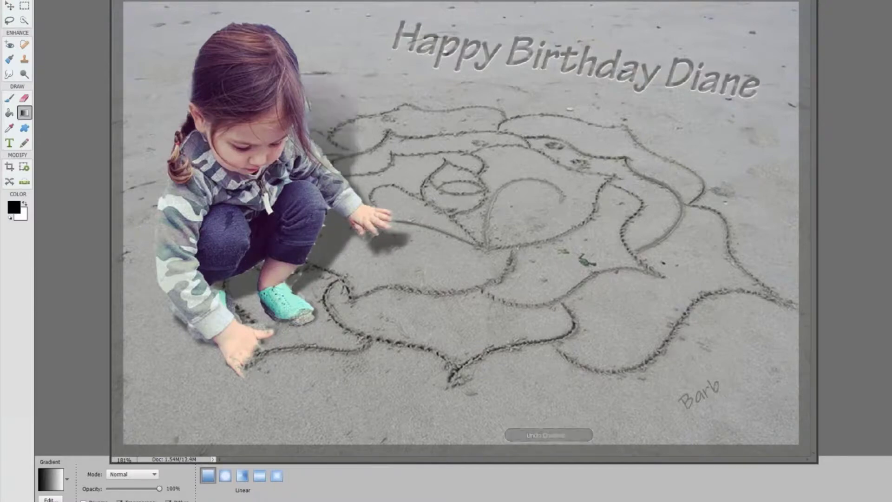
key("ctrl+z")
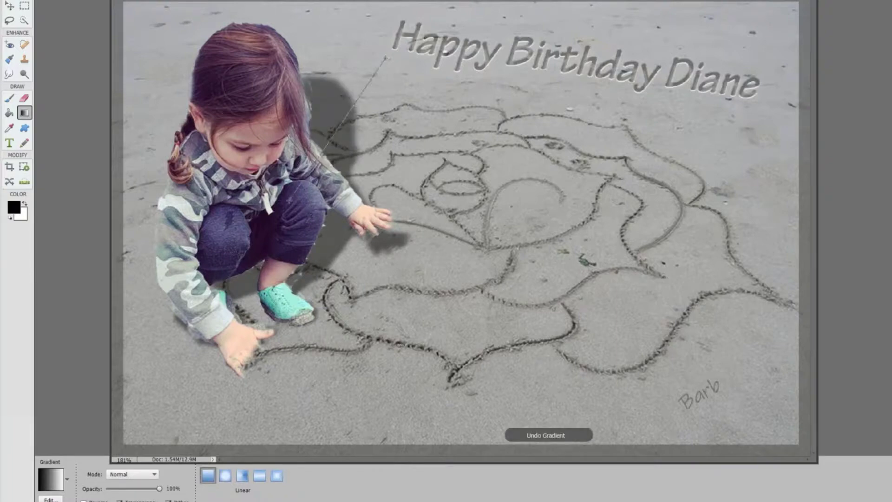
key("ctrl+y")
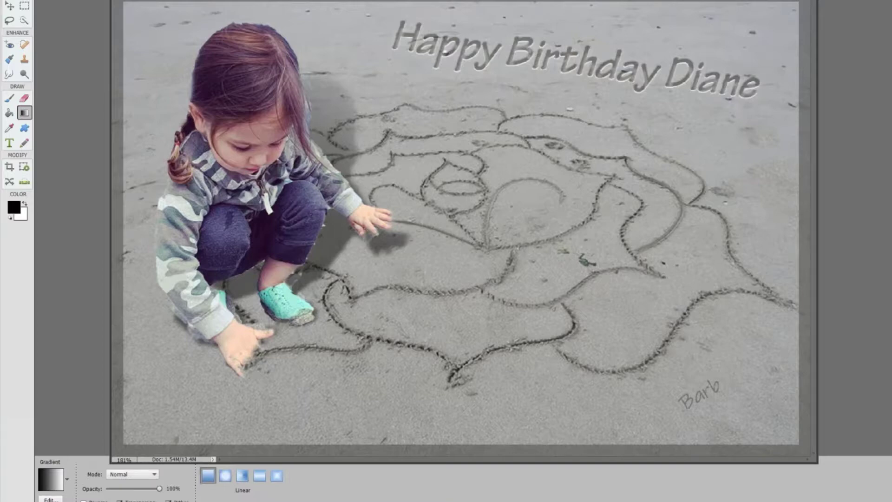
scroll(248, 90, "up", 3)
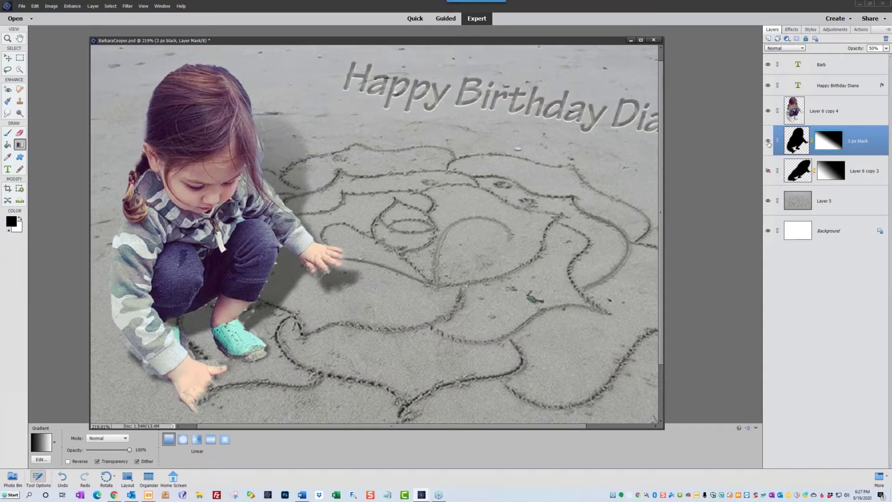
Hide the 3 px black layer and show Layer 6 copy 3 to compare shadows
left_click(768, 141)
left_click(769, 171)
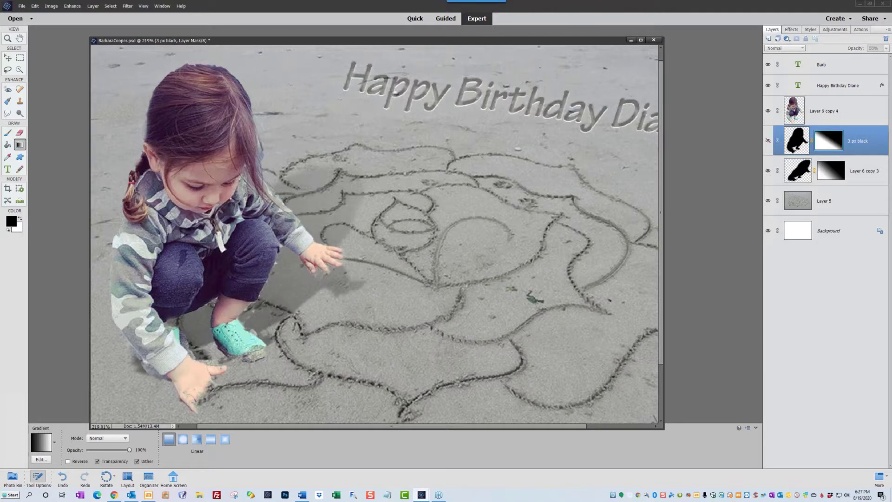